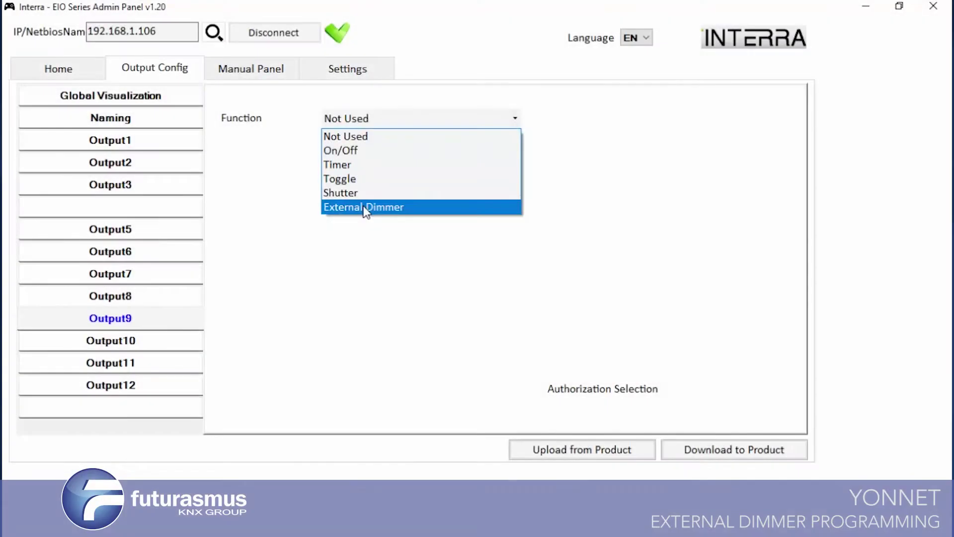
# Step: Make Output9 an External Dimmer in 1 Button control mode with IN1 / VIN1 as its up/down button
pyautogui.click(364, 208)
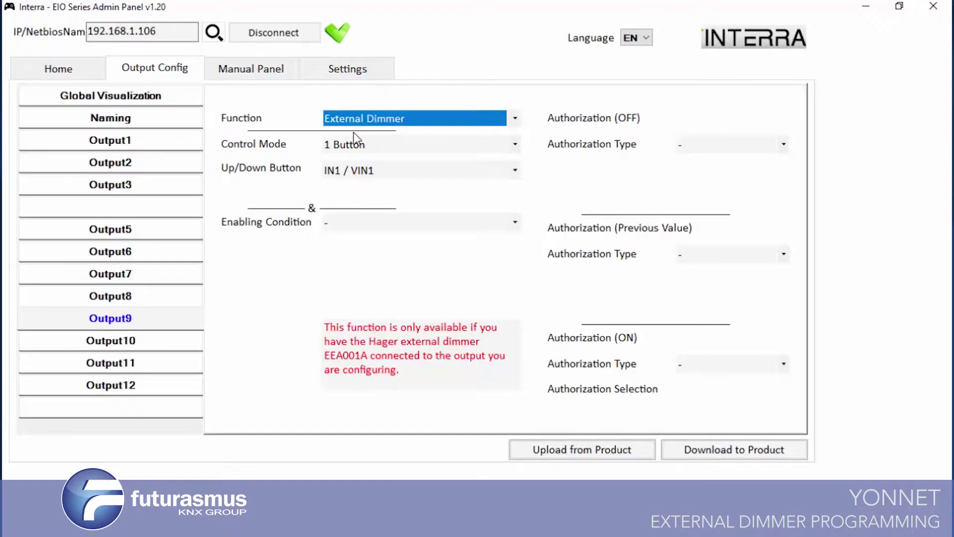
pyautogui.click(358, 149)
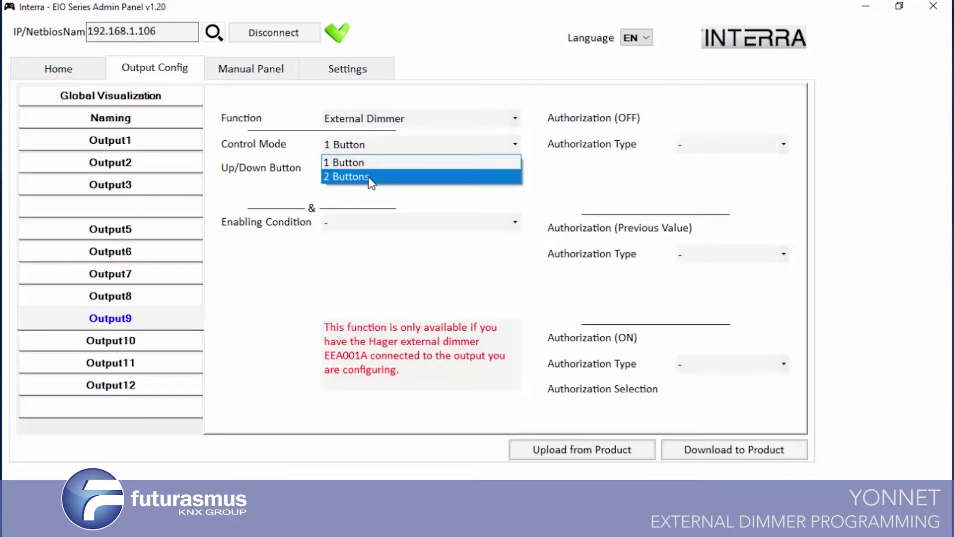
pyautogui.click(350, 163)
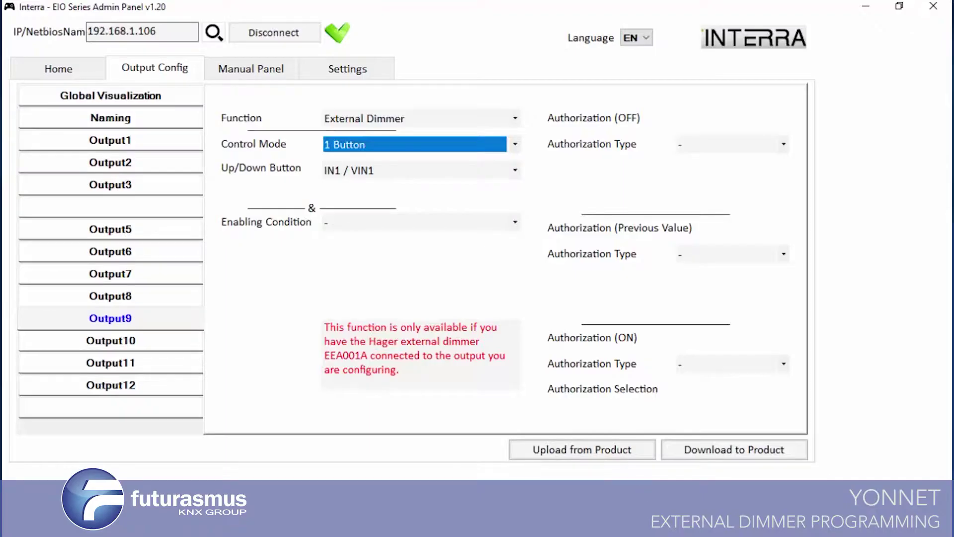
pyautogui.click(594, 500)
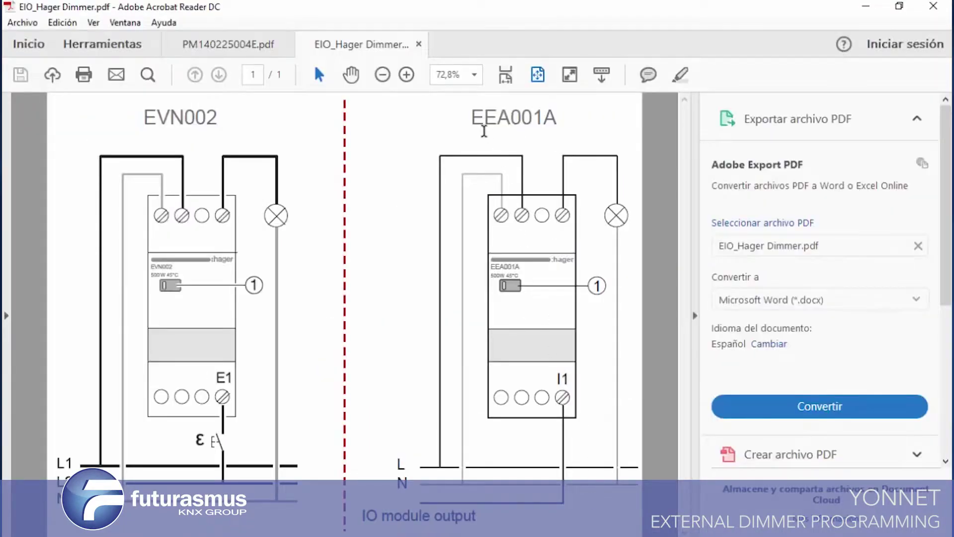
pyautogui.moveTo(472, 118); pyautogui.dragTo(513, 119)
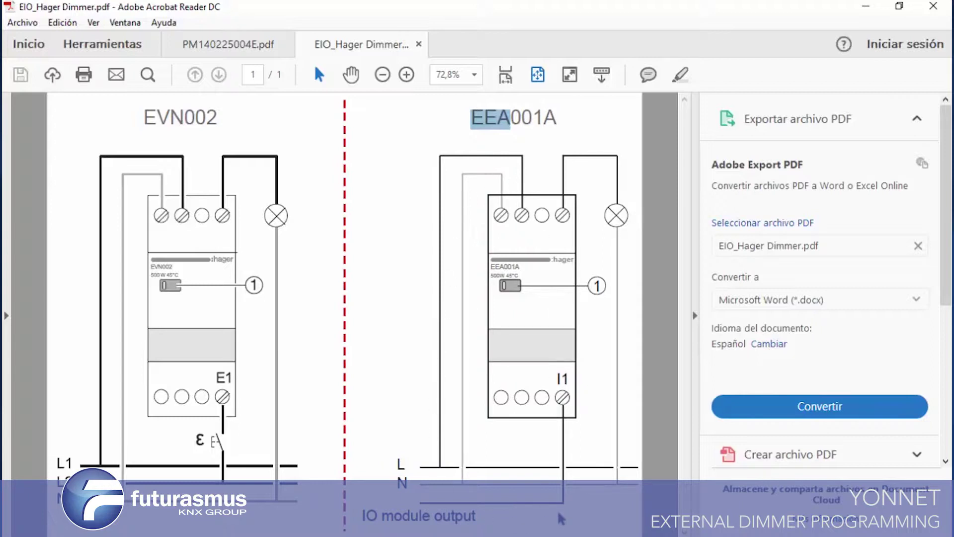
pyautogui.moveTo(361, 513); pyautogui.dragTo(456, 525)
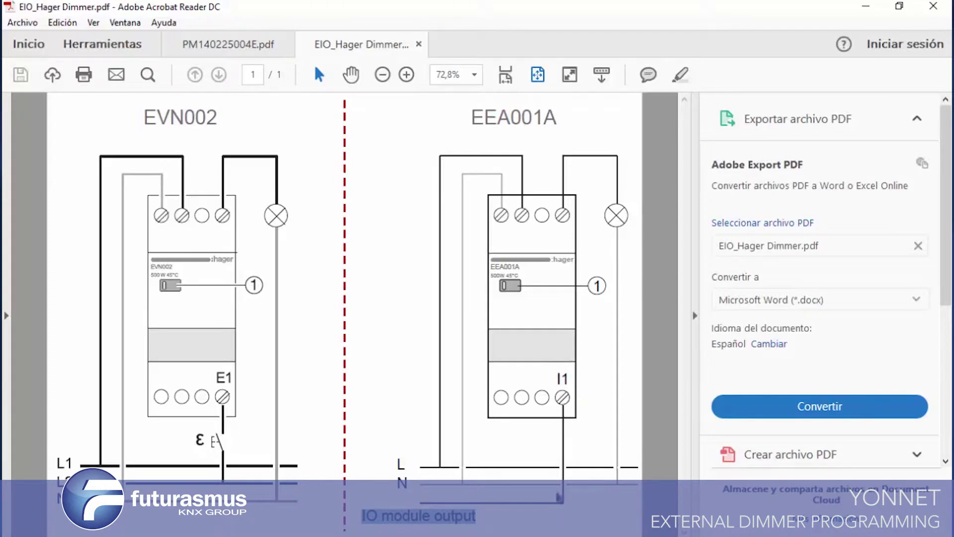
pyautogui.click(382, 515)
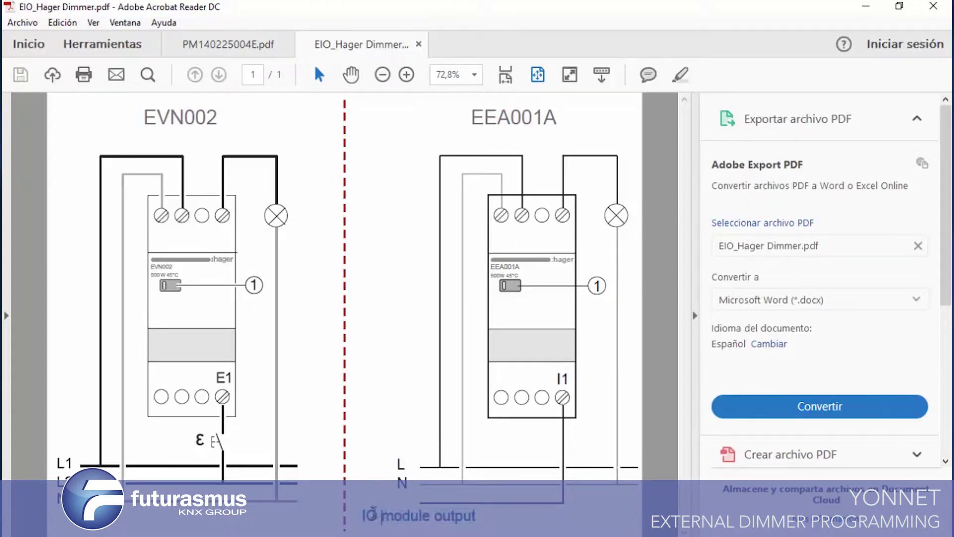
pyautogui.moveTo(368, 516); pyautogui.dragTo(462, 516)
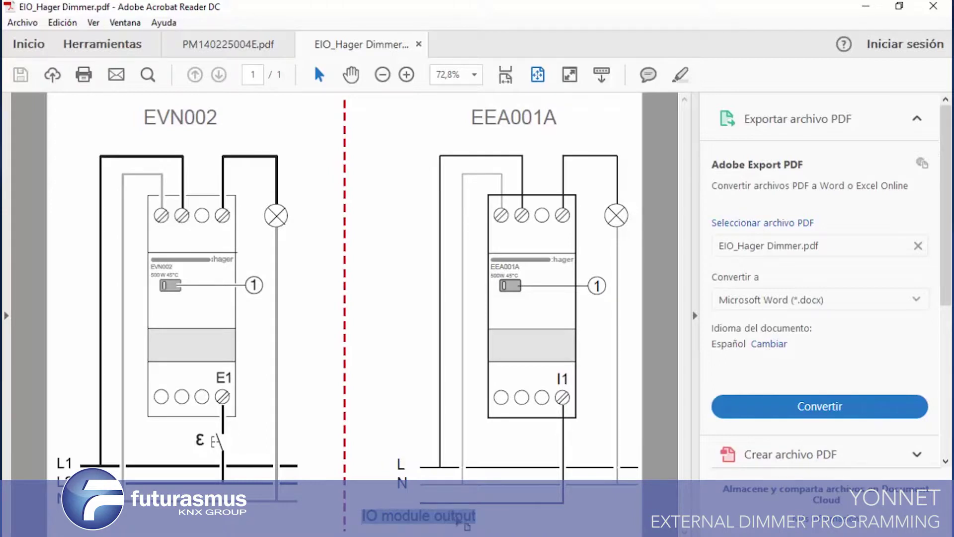
pyautogui.click(867, 7)
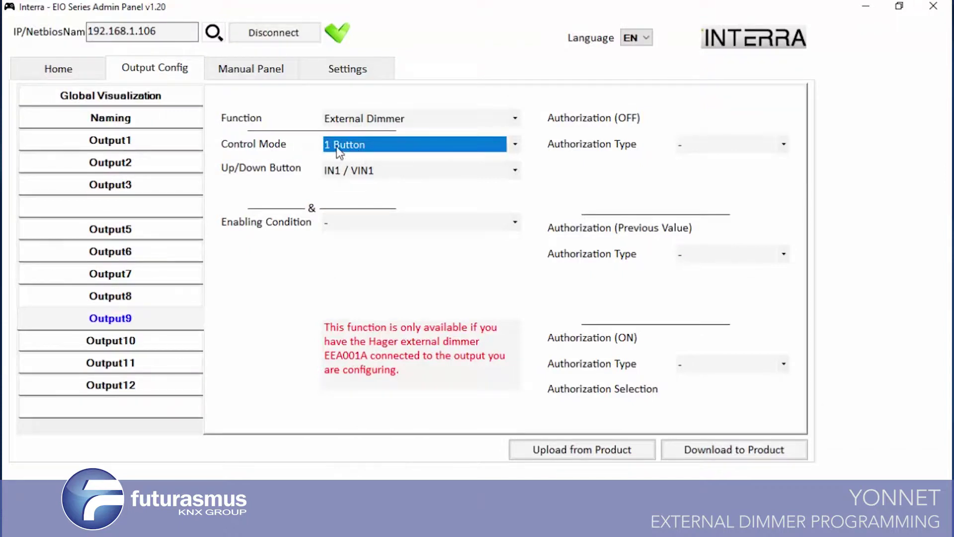
pyautogui.click(365, 145)
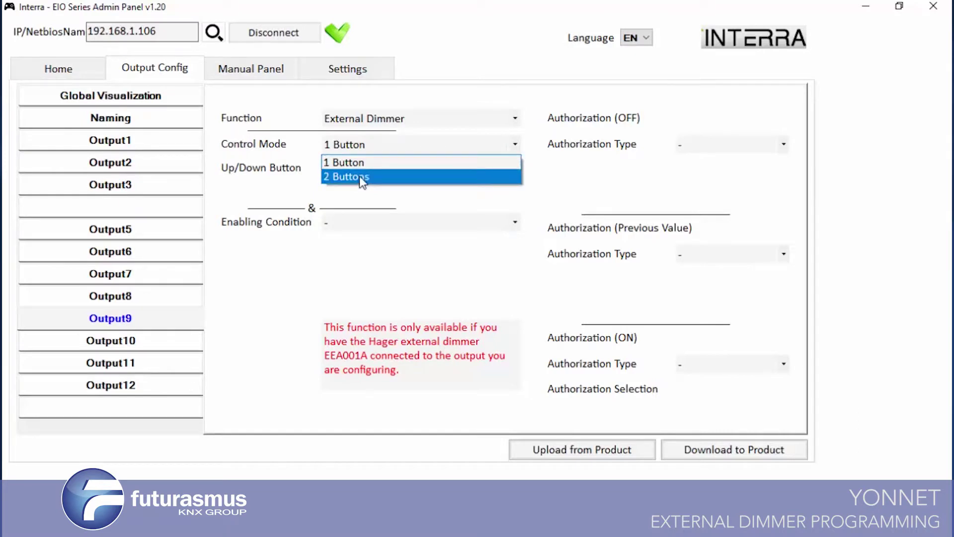
pyautogui.click(360, 168)
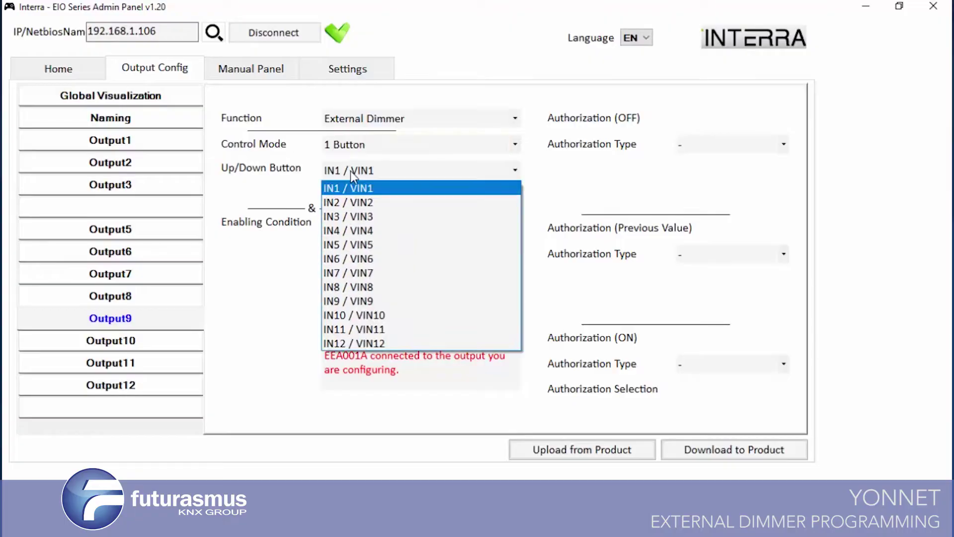
pyautogui.click(352, 173)
pyautogui.click(351, 145)
pyautogui.click(350, 174)
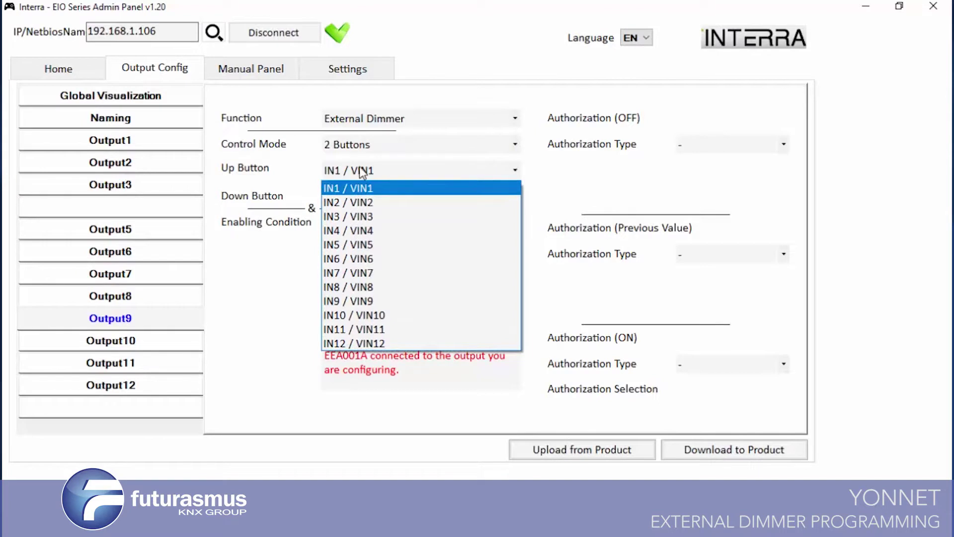
pyautogui.click(359, 173)
pyautogui.click(356, 148)
pyautogui.click(355, 161)
pyautogui.click(360, 222)
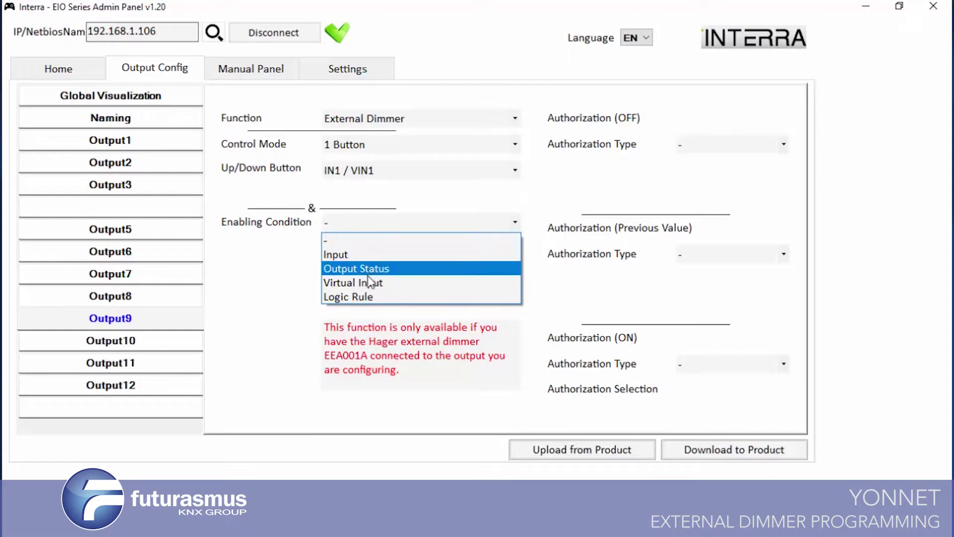
# Step: Set Output9's enabling condition to Input IN1 combined with Virtual Input VIN1
pyautogui.click(370, 258)
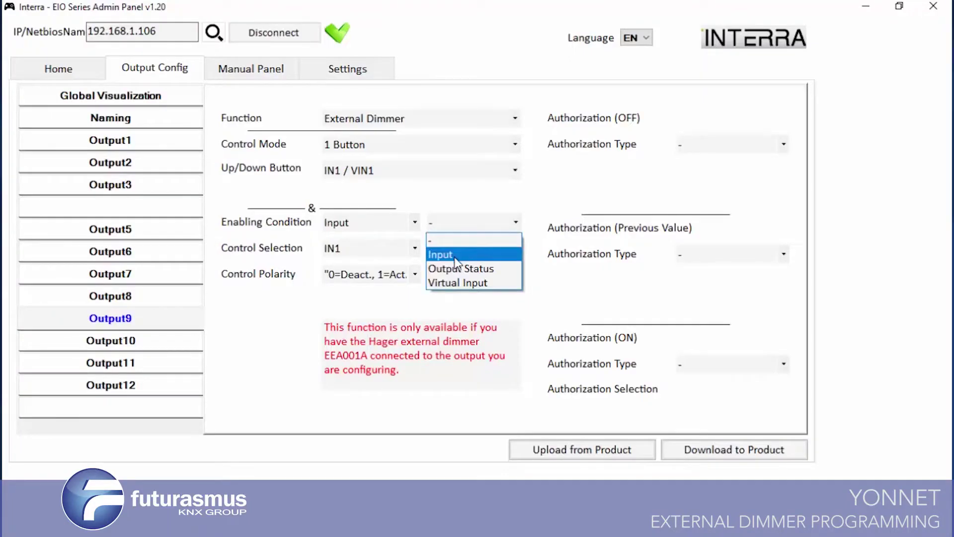
pyautogui.click(455, 282)
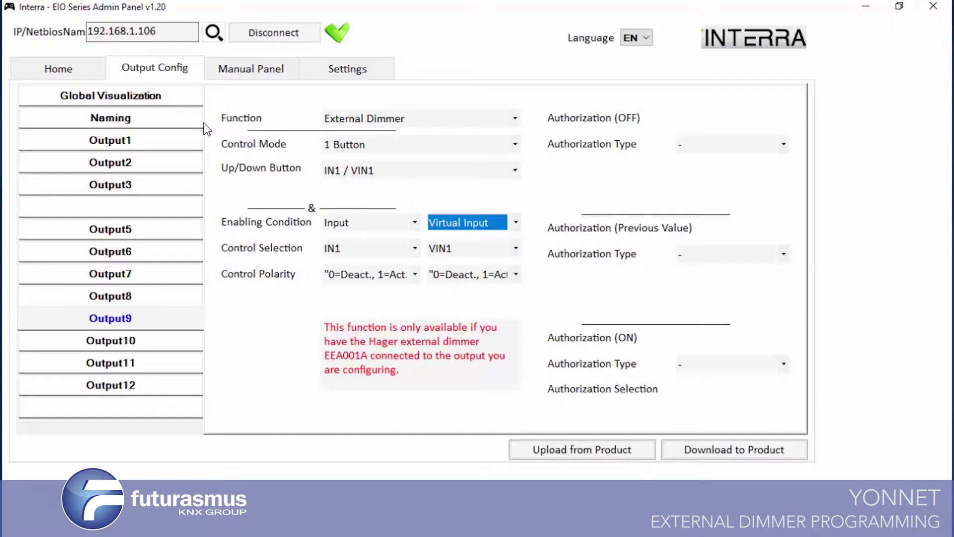
# Step: Glance at the Manual Panel, then show Global Visualization listing Output9 as External Dimmer on IN1
pyautogui.click(231, 76)
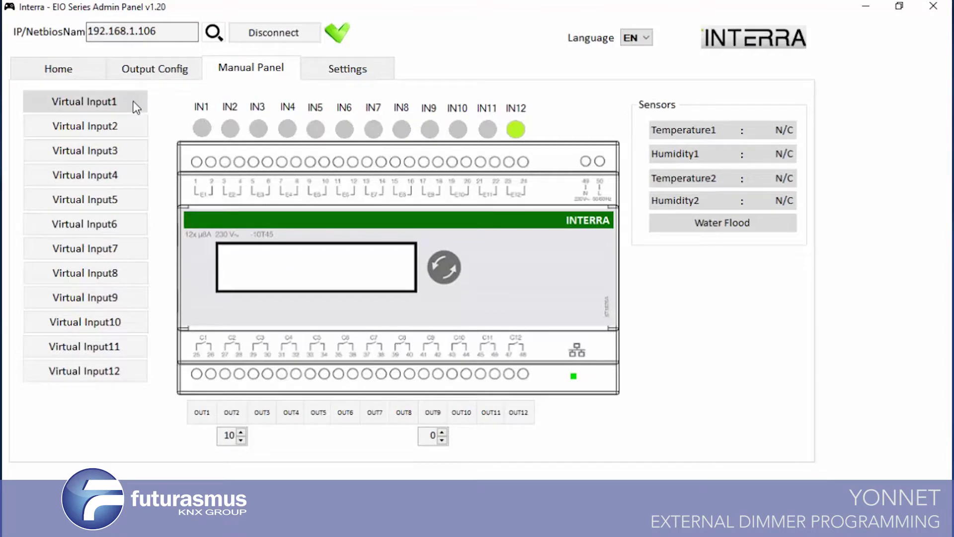
pyautogui.click(144, 70)
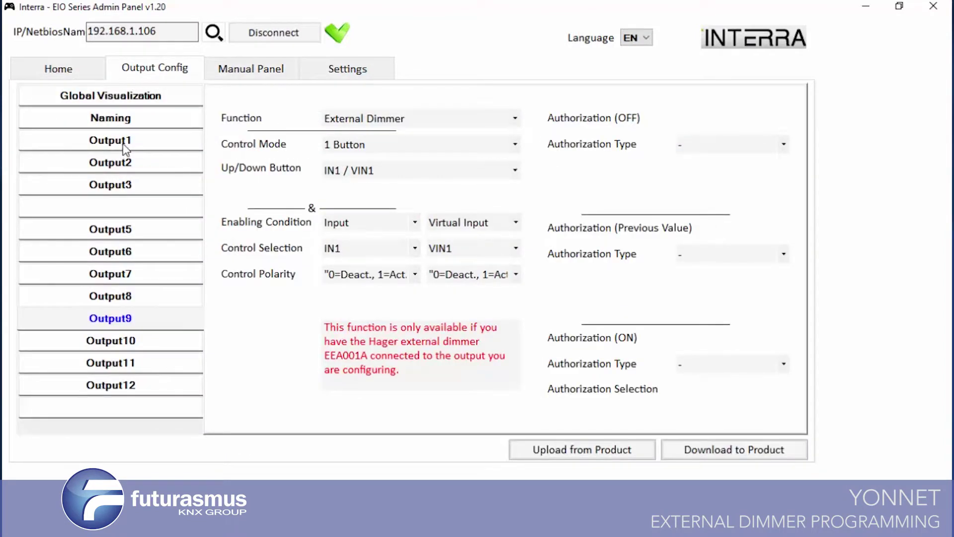
pyautogui.click(113, 103)
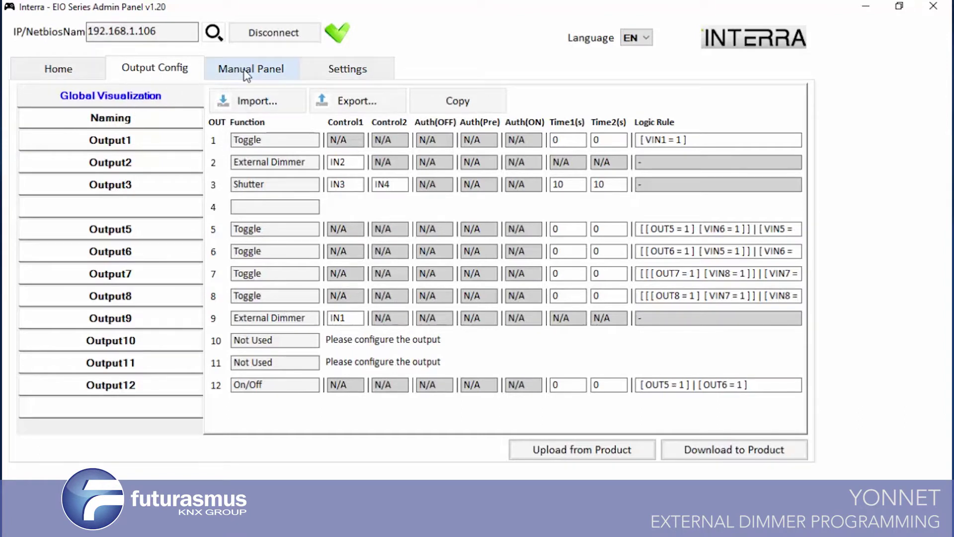
# Step: Pulse Virtual Input1 in the Manual Panel to switch OUT1 on, then go back to Output Config
pyautogui.click(228, 77)
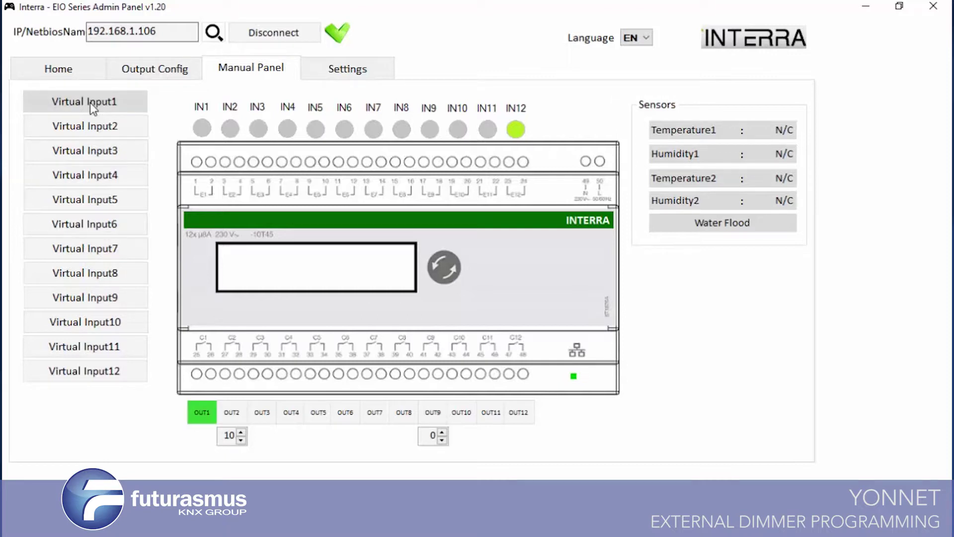
pyautogui.click(91, 102)
pyautogui.click(91, 102)
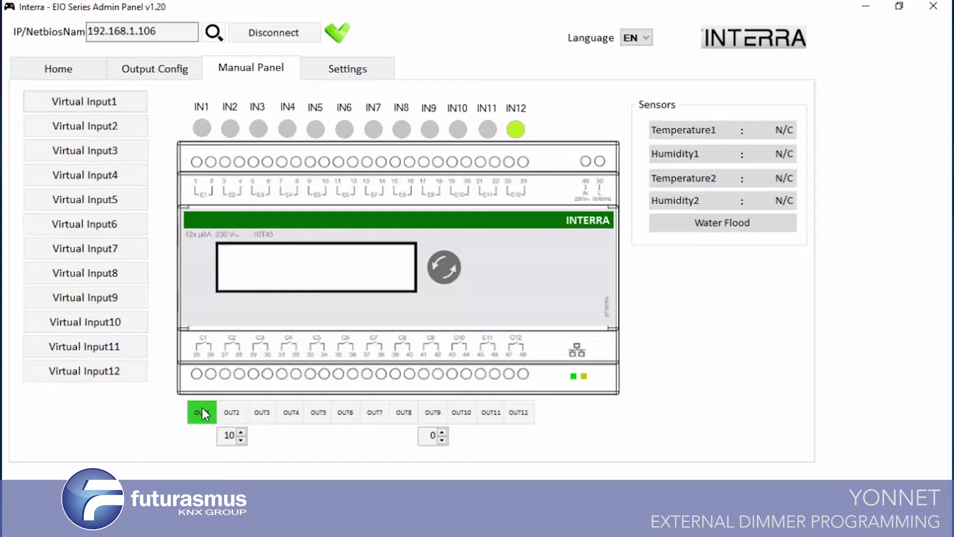
pyautogui.click(177, 70)
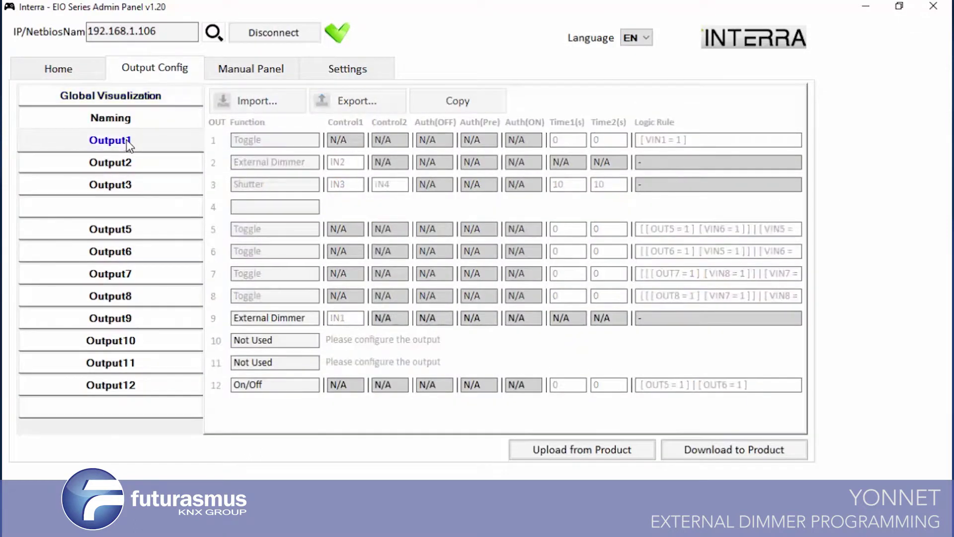
# Step: Check Output1's Toggle rule [VIN1=1], then switch OUT1 off through Virtual Input1 in the Manual Panel
pyautogui.click(126, 139)
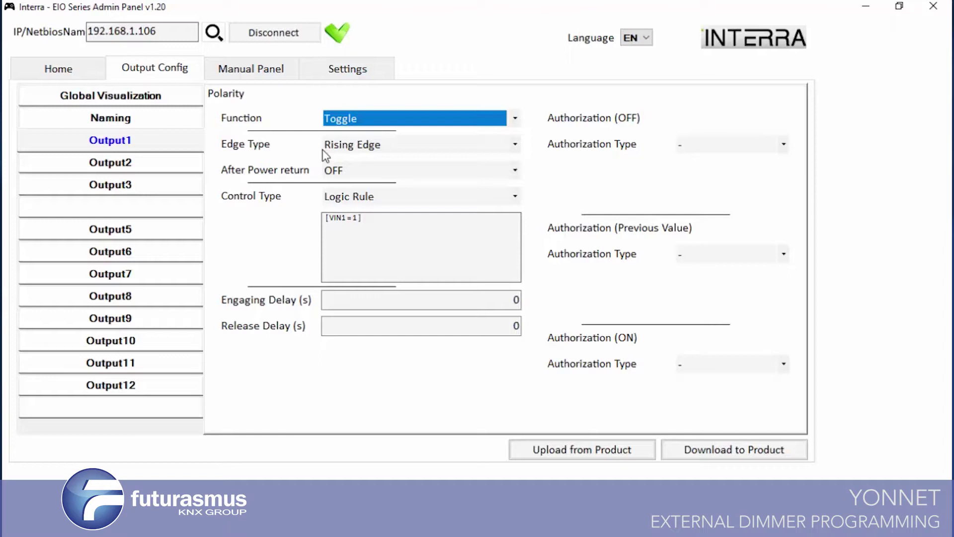
pyautogui.click(249, 69)
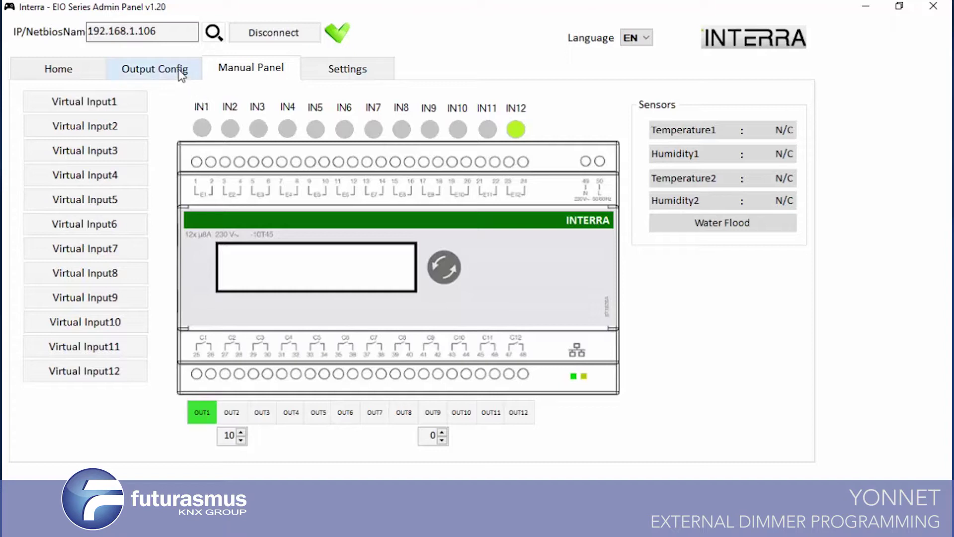
pyautogui.click(138, 70)
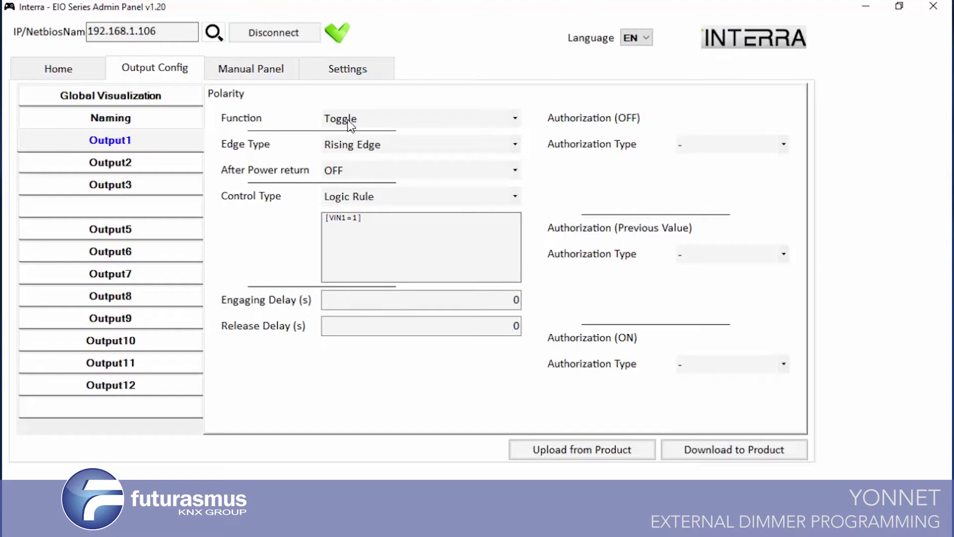
pyautogui.click(252, 69)
pyautogui.click(95, 107)
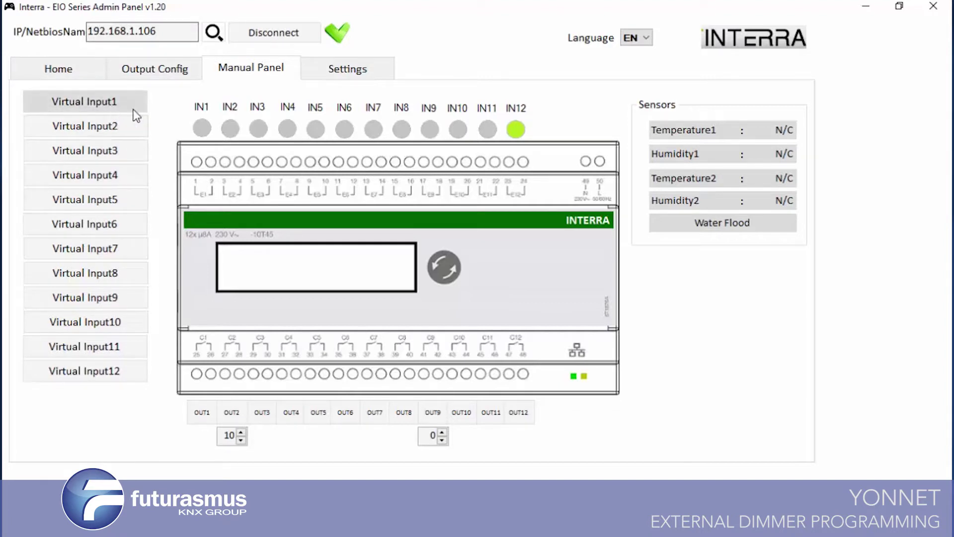
# Step: Disconnect and reconnect to the device, then reopen the Global Visualization outputs overview
pyautogui.click(256, 37)
pyautogui.click(261, 33)
pyautogui.click(152, 74)
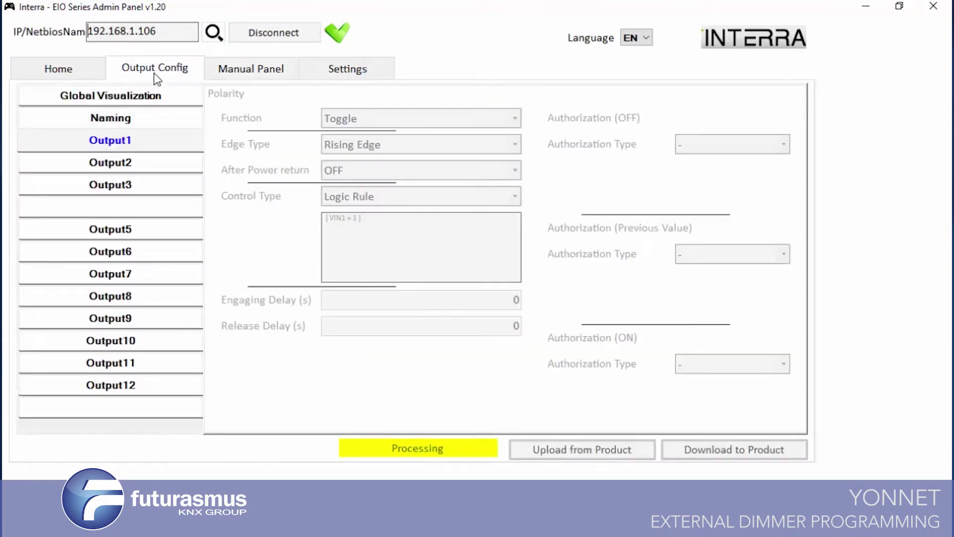
pyautogui.click(135, 98)
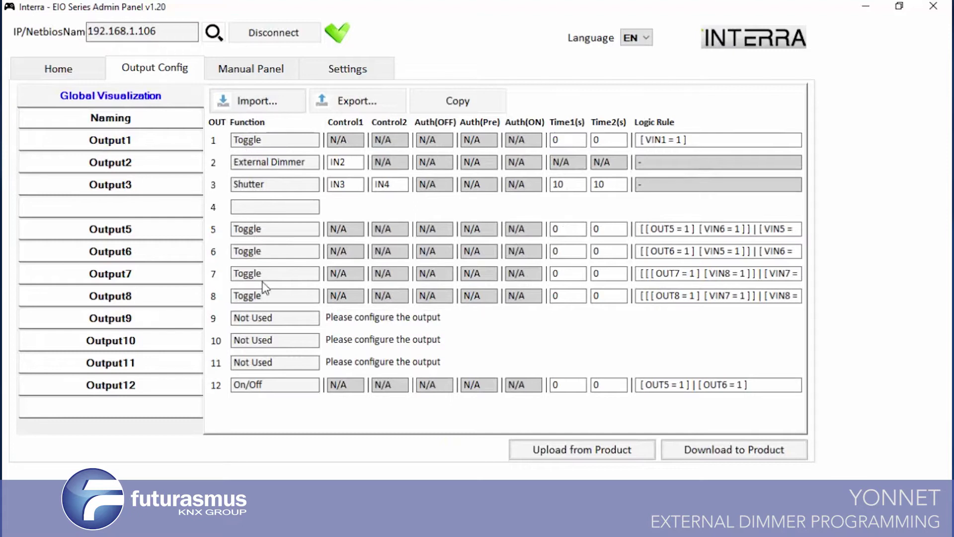
# Step: Test Output5 by pulsing Virtual Input5, which lights OUT5 and OUT12, then return to its settings
pyautogui.click(125, 231)
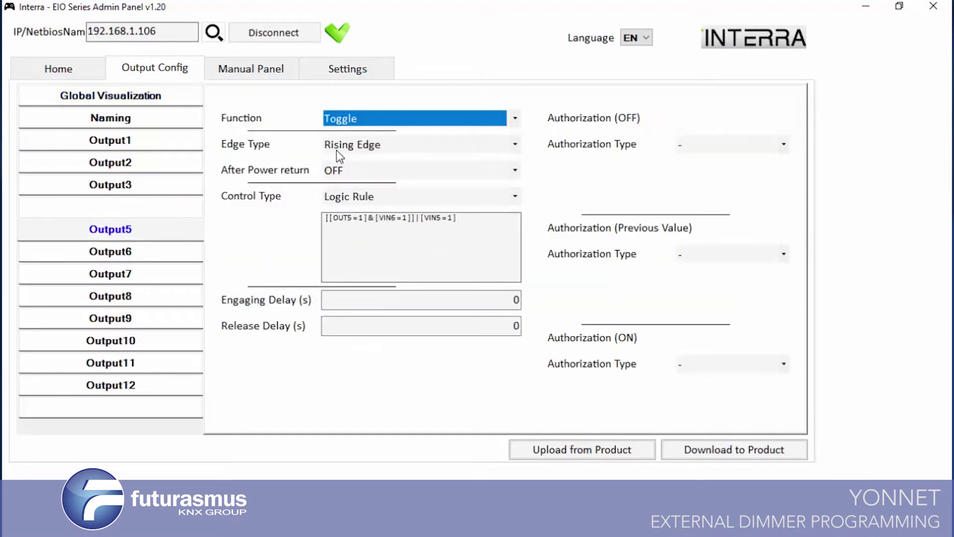
pyautogui.click(232, 75)
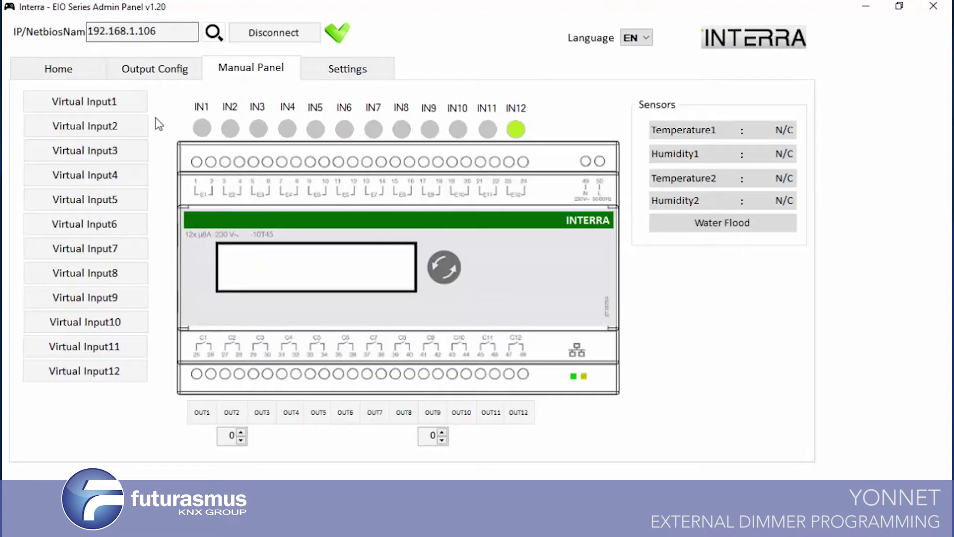
pyautogui.click(119, 198)
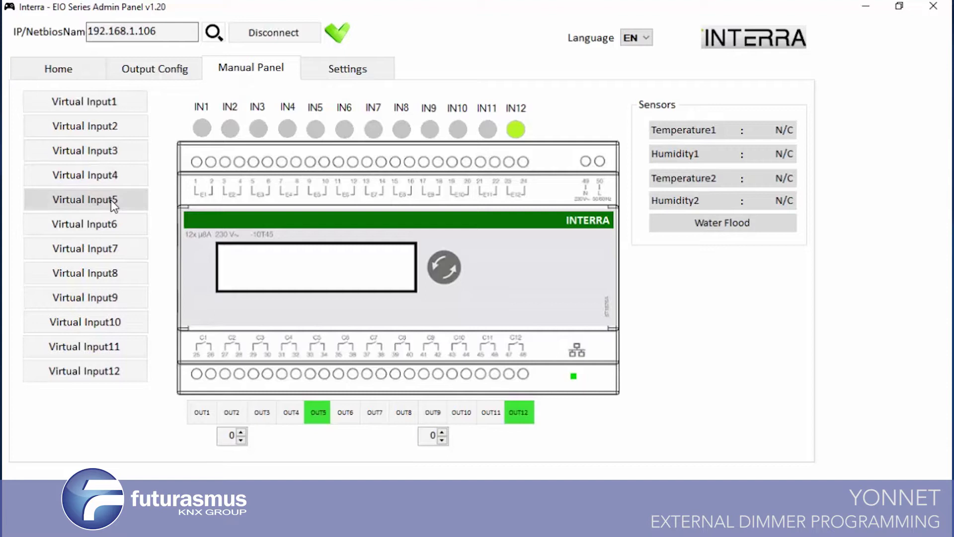
pyautogui.click(186, 77)
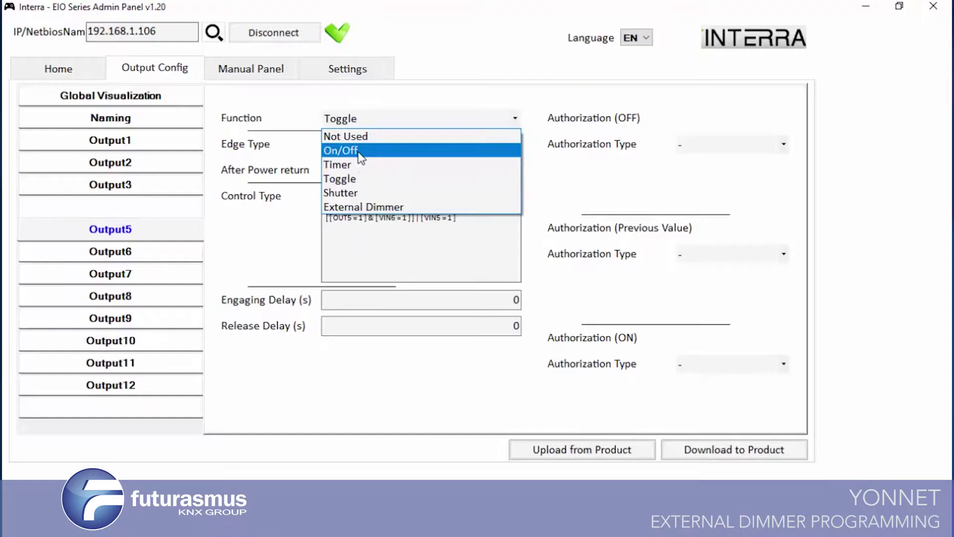
# Step: Make Output5 an On/Off output with Virtual Input control type and VIN5 as the controlling input
pyautogui.click(358, 152)
pyautogui.click(360, 148)
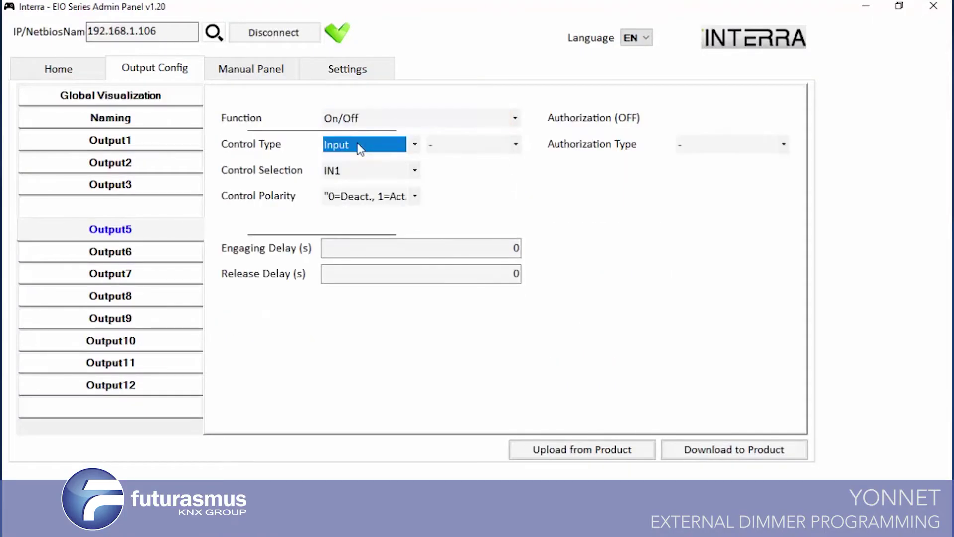
pyautogui.click(357, 144)
pyautogui.click(354, 202)
pyautogui.click(354, 166)
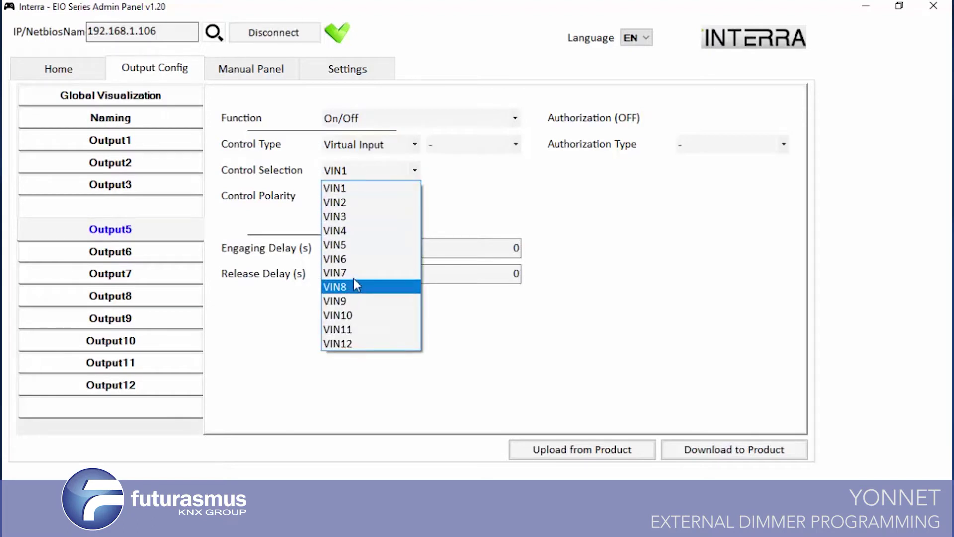
pyautogui.click(353, 244)
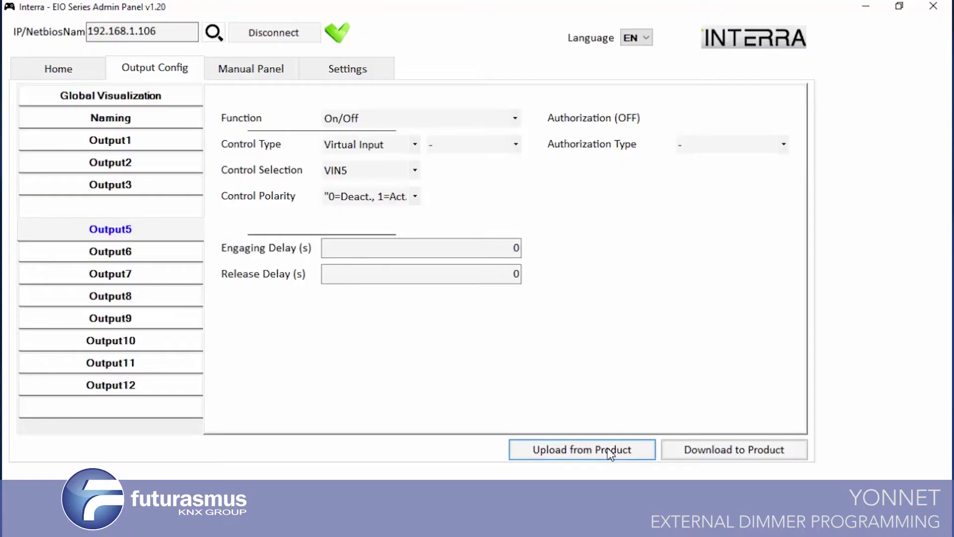
# Step: Reload the configuration from the product, review Output9 and Output8 in Global Visualization, then go to the Manual Panel
pyautogui.click(611, 453)
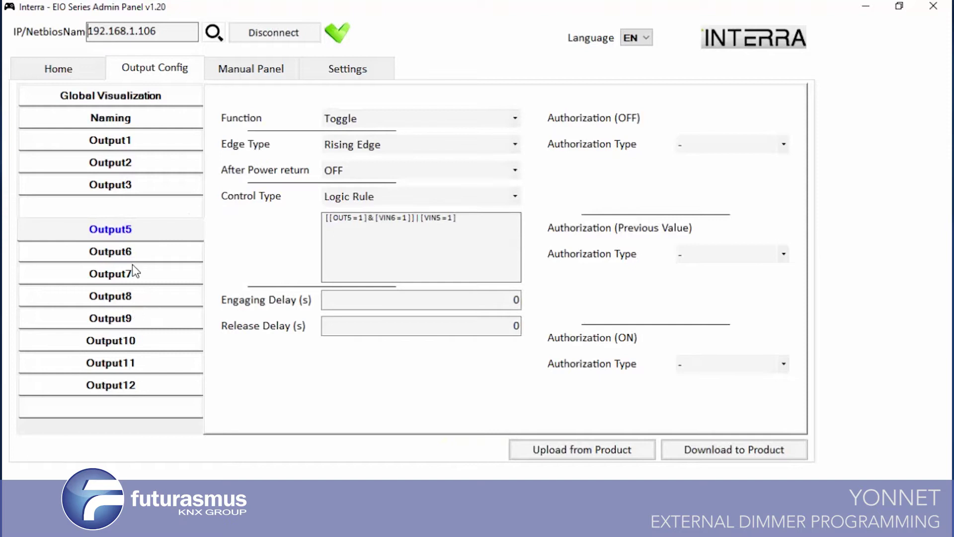
pyautogui.click(106, 97)
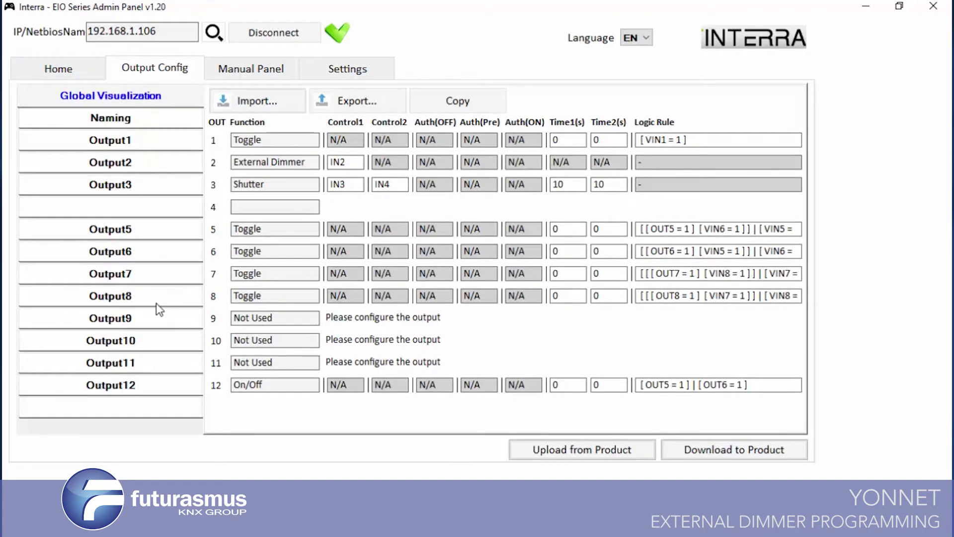
pyautogui.click(127, 316)
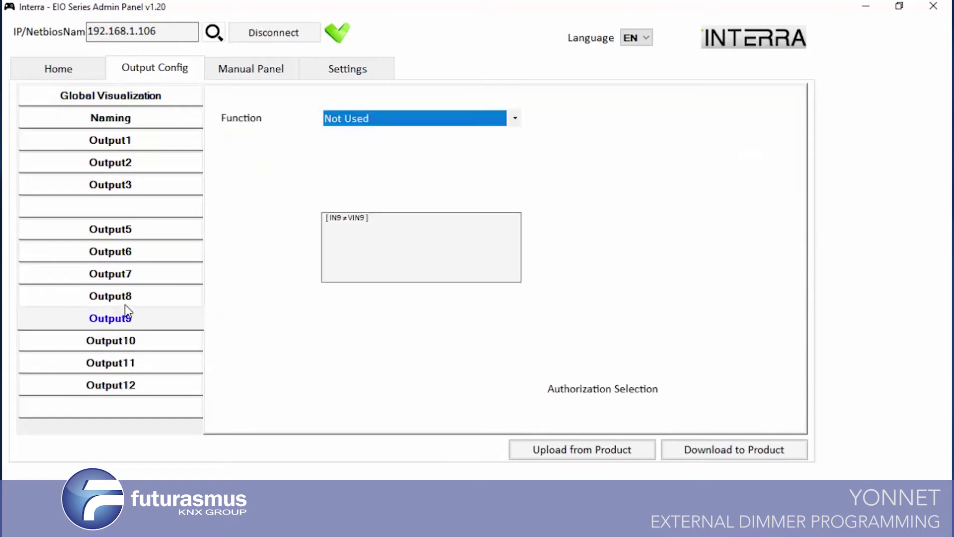
pyautogui.click(123, 301)
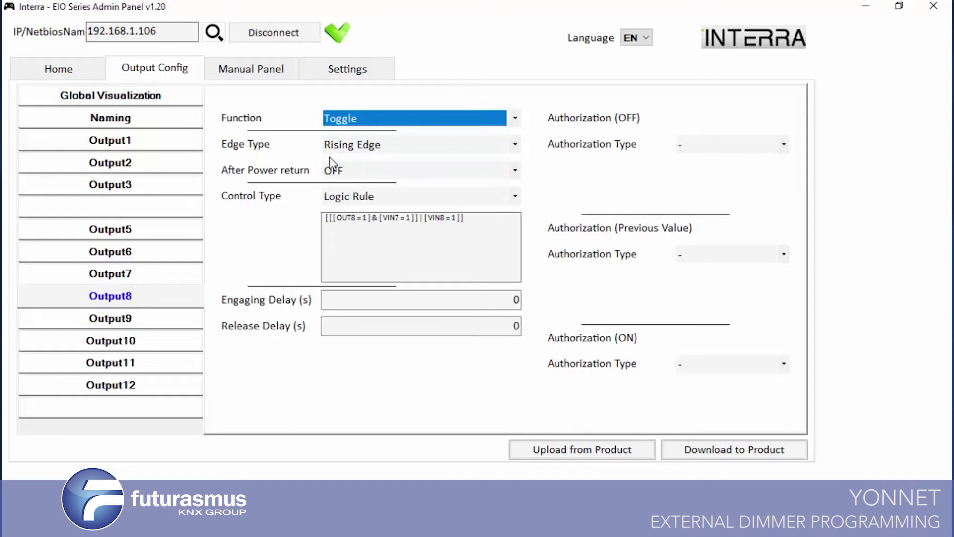
pyautogui.click(248, 78)
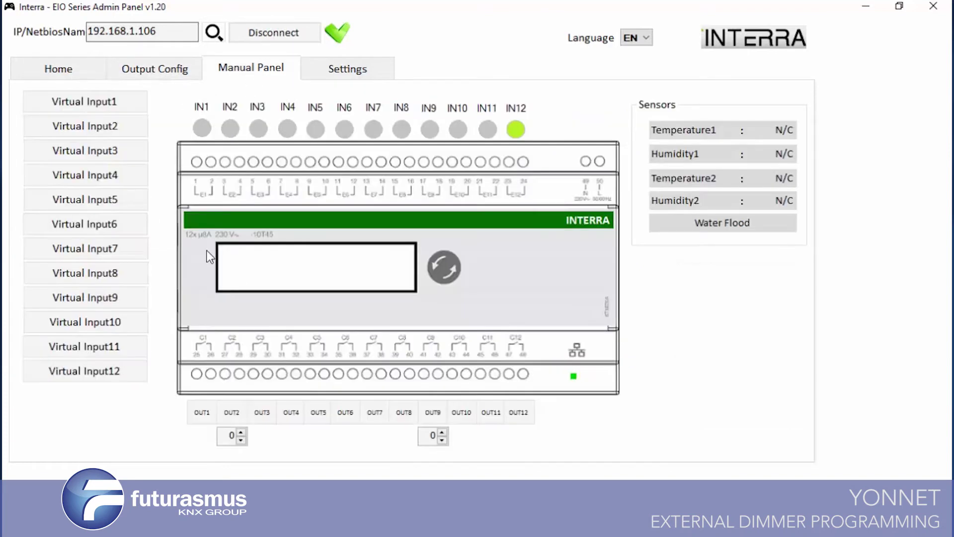
# Step: Toggle Virtual Input8 to switch OUT8 on and off, then view Output8's Toggle rule
pyautogui.click(112, 281)
pyautogui.click(125, 271)
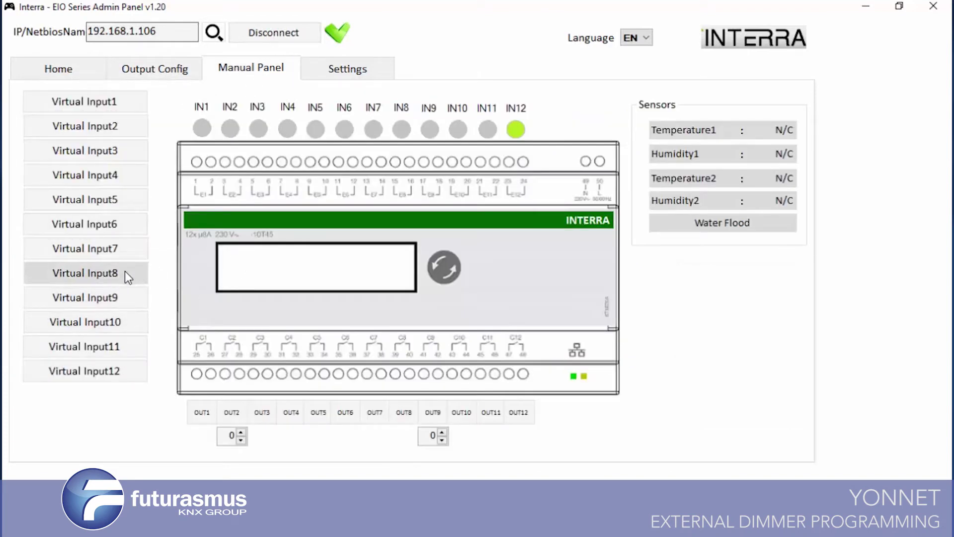
pyautogui.click(169, 74)
pyautogui.click(219, 74)
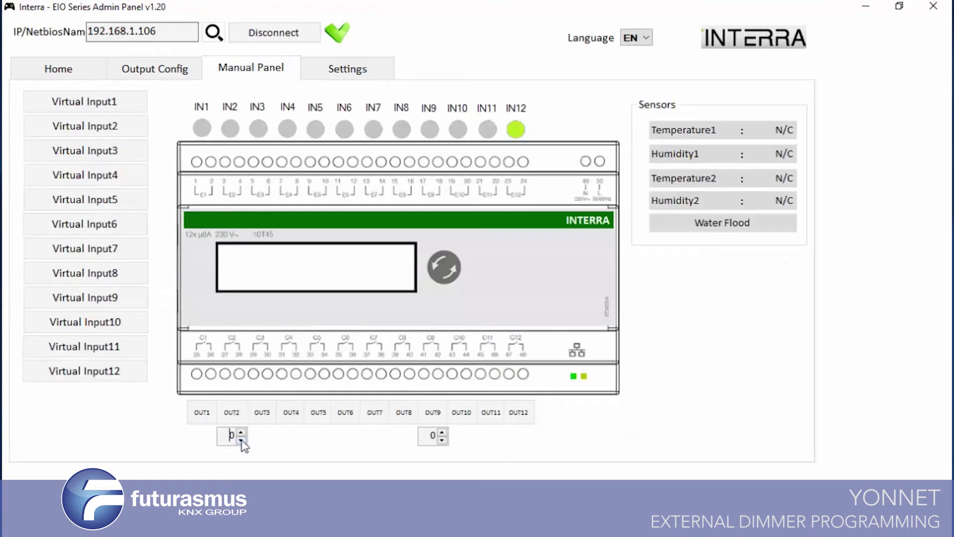
pyautogui.click(112, 277)
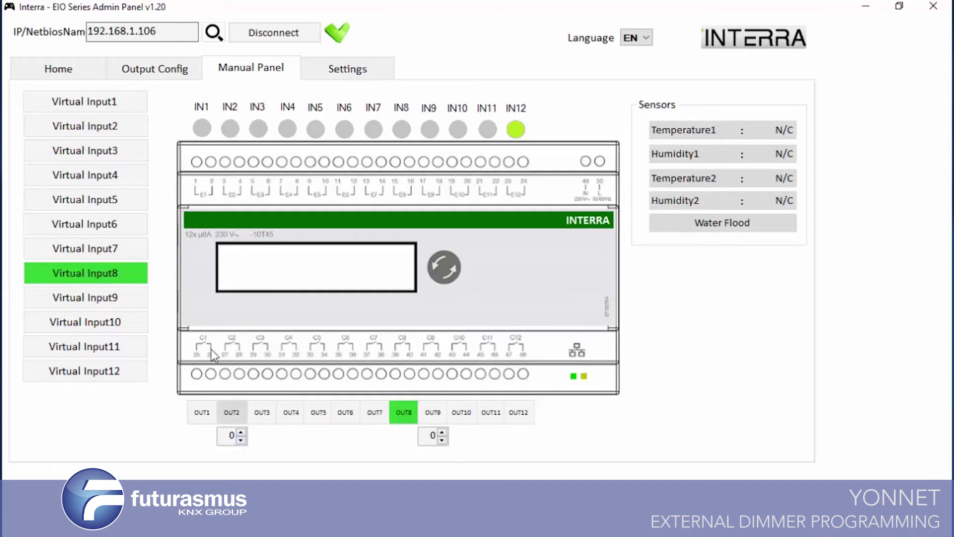
pyautogui.click(113, 278)
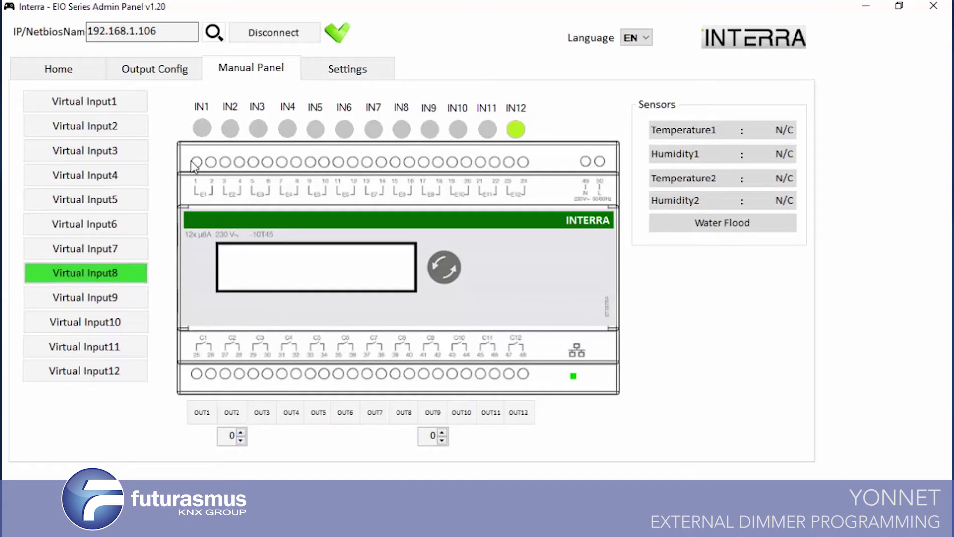
pyautogui.click(177, 69)
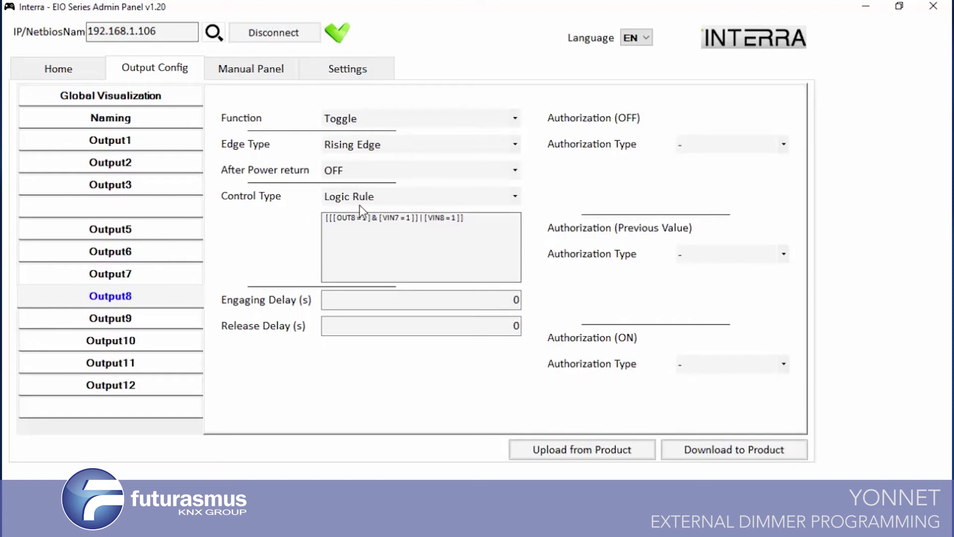
# Step: Move up through the output list from Output7 to select Output1
pyautogui.click(123, 273)
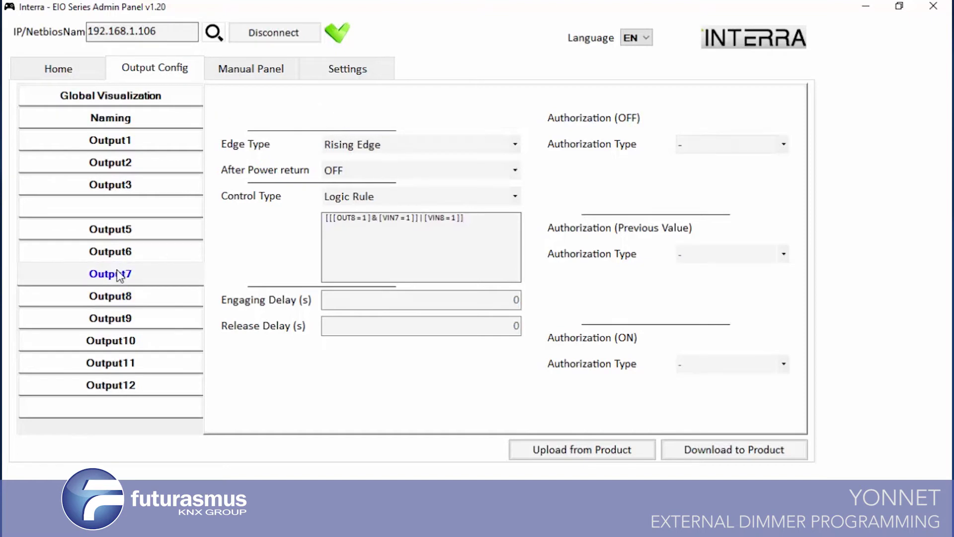
pyautogui.click(120, 252)
pyautogui.click(121, 233)
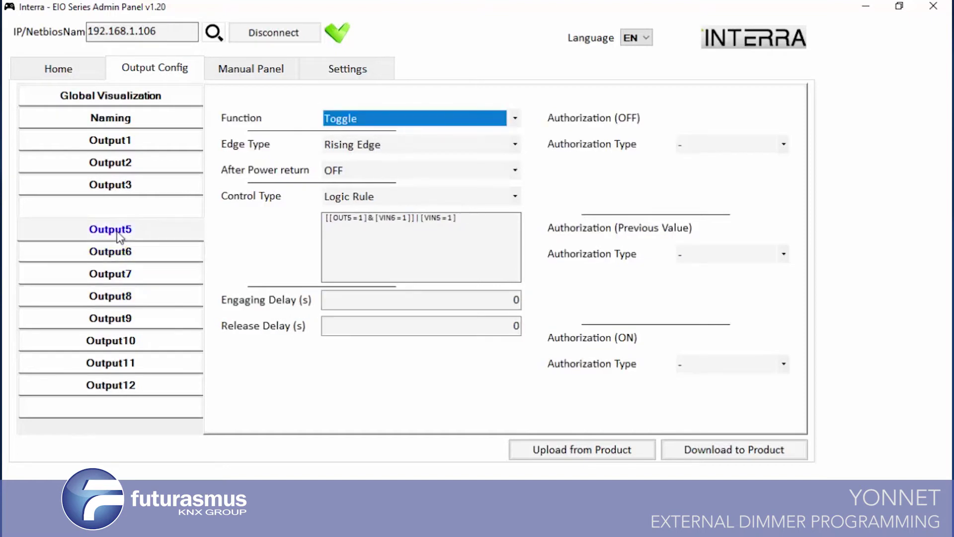
pyautogui.click(120, 188)
pyautogui.click(120, 166)
pyautogui.click(116, 146)
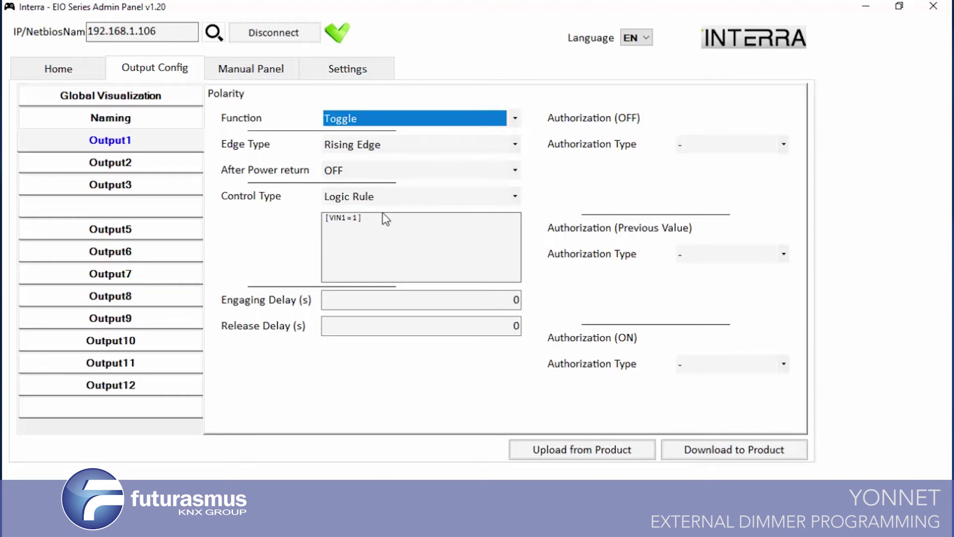
# Step: Make Output1 On/Off, controlled by Virtual Input VIN1, and download it to the product
pyautogui.click(356, 130)
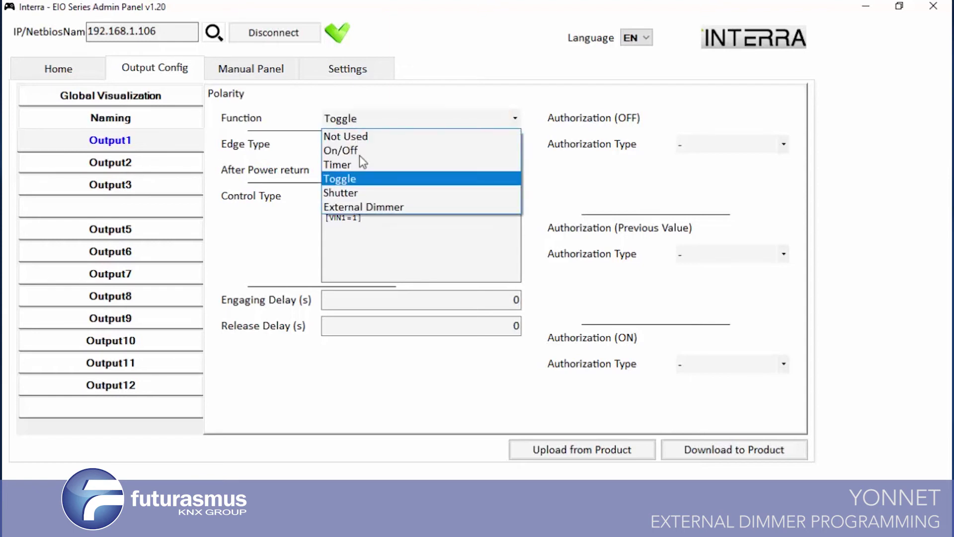
pyautogui.click(359, 152)
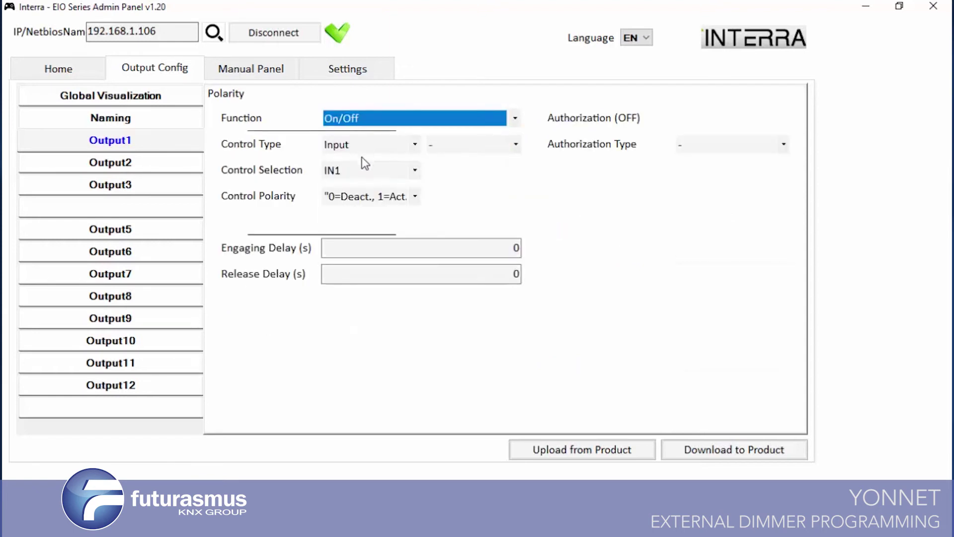
pyautogui.click(351, 166)
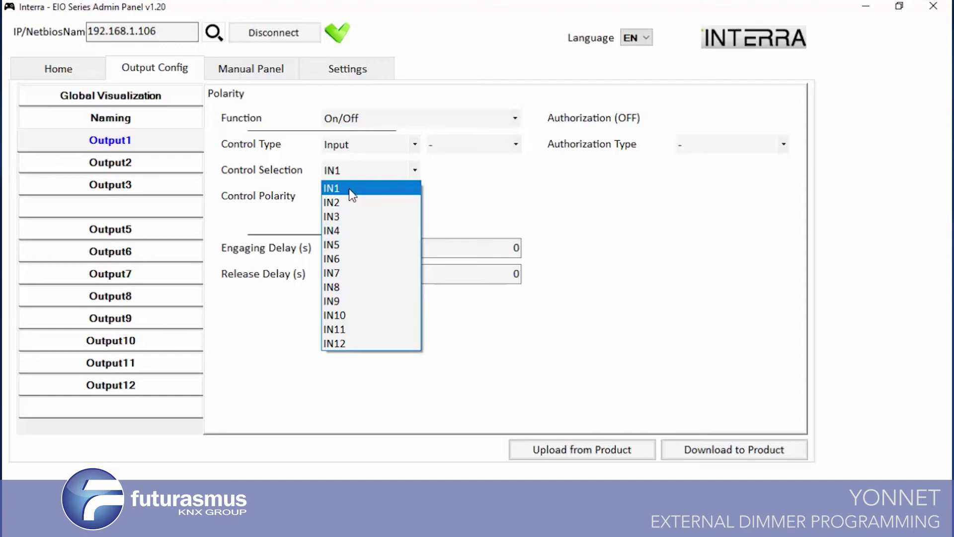
pyautogui.click(352, 194)
pyautogui.click(351, 149)
pyautogui.click(342, 205)
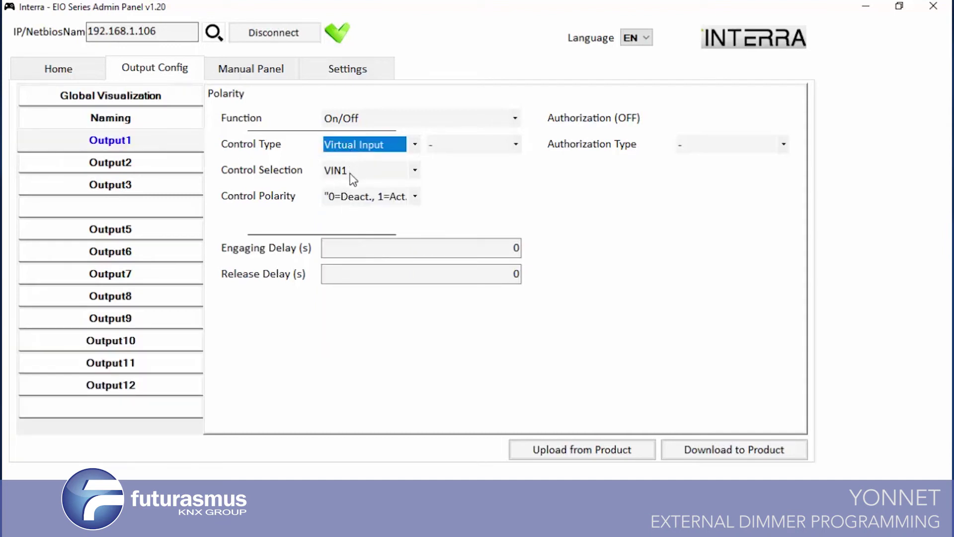
pyautogui.click(716, 451)
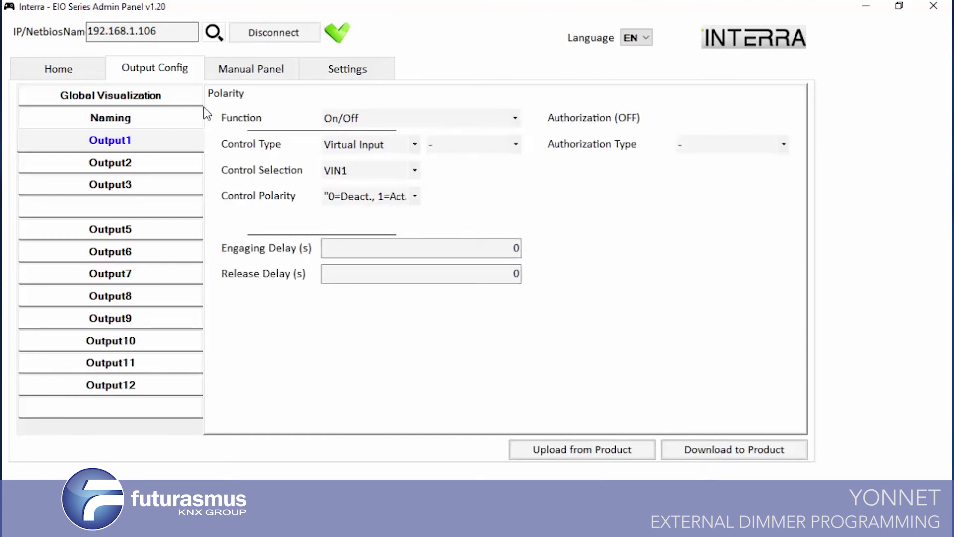
# Step: In the Manual Panel, turn Virtual Input8 off, then toggle Virtual Input1 on and off to test OUT1
pyautogui.click(217, 70)
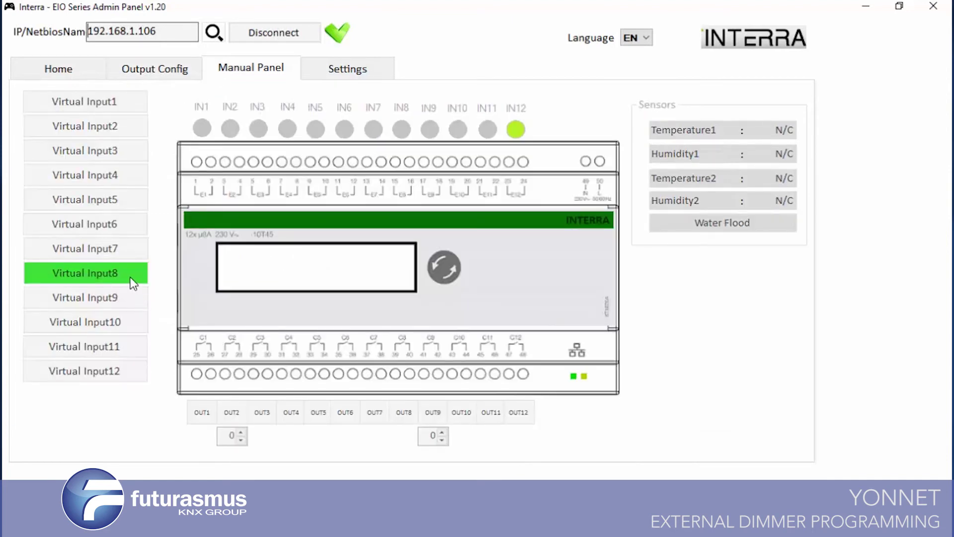
pyautogui.click(132, 280)
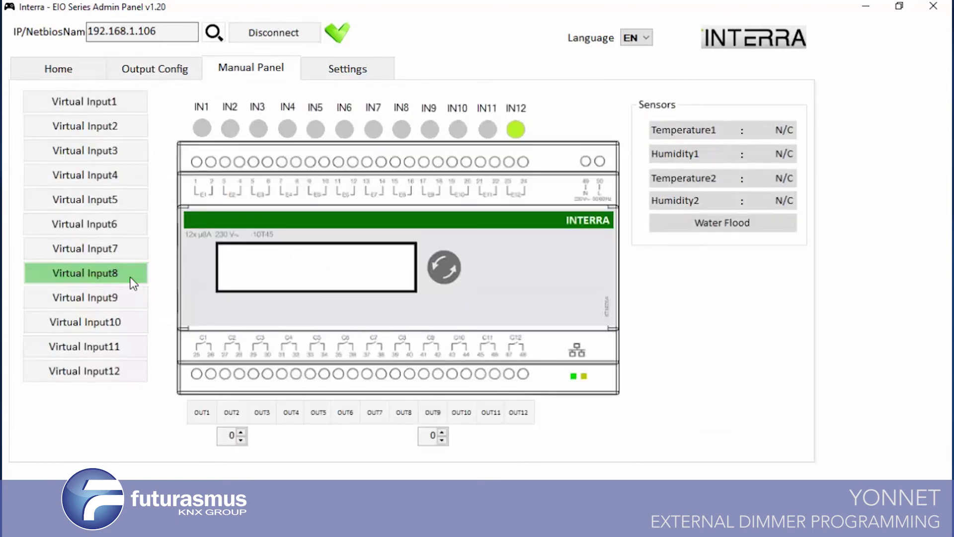
pyautogui.click(106, 103)
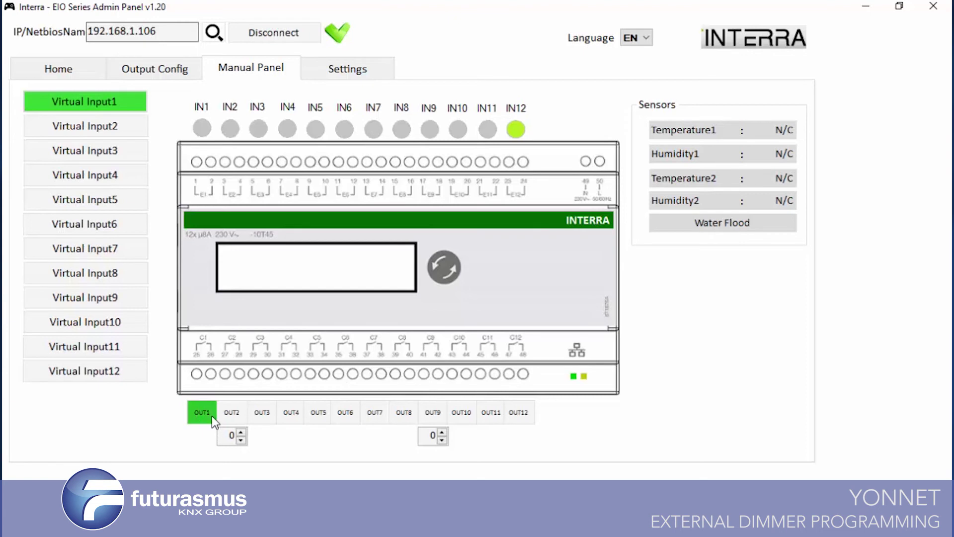
pyautogui.click(74, 102)
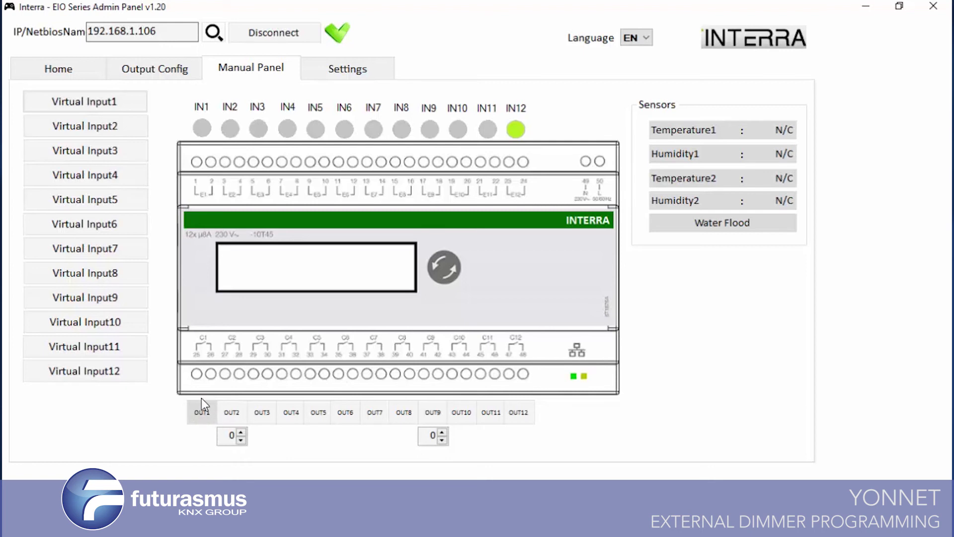